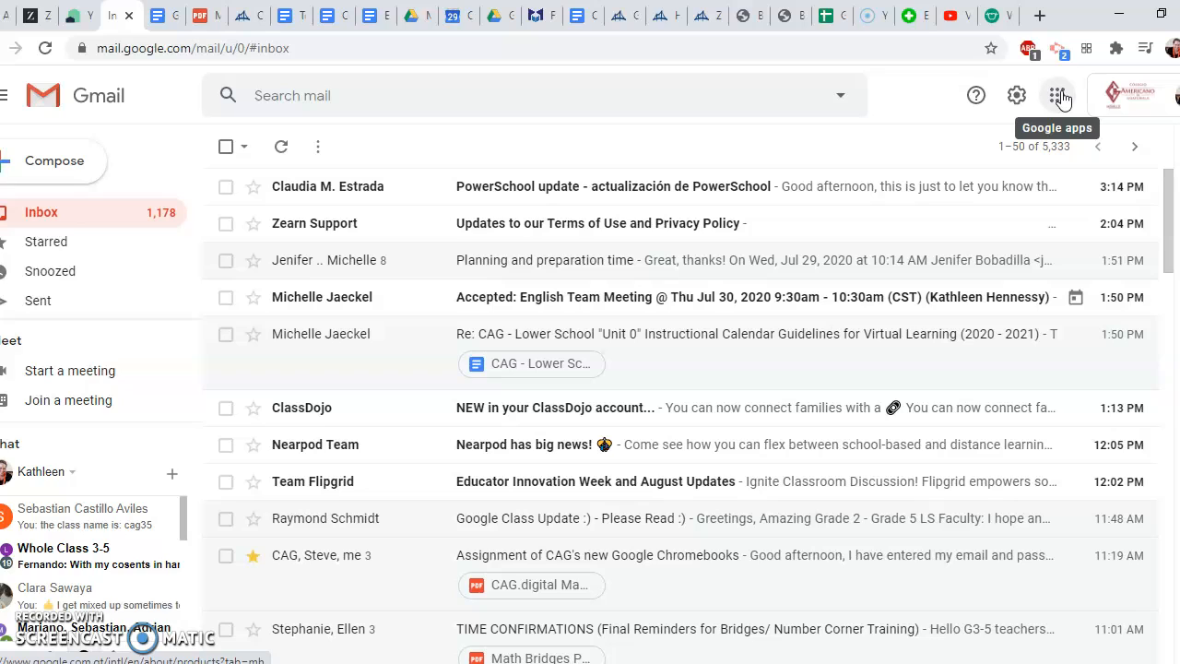
Step: Open Google Docs from the Gmail inbox and look through the Recent documents list
{"action": "left_click", "coordinate": [1058, 96]}
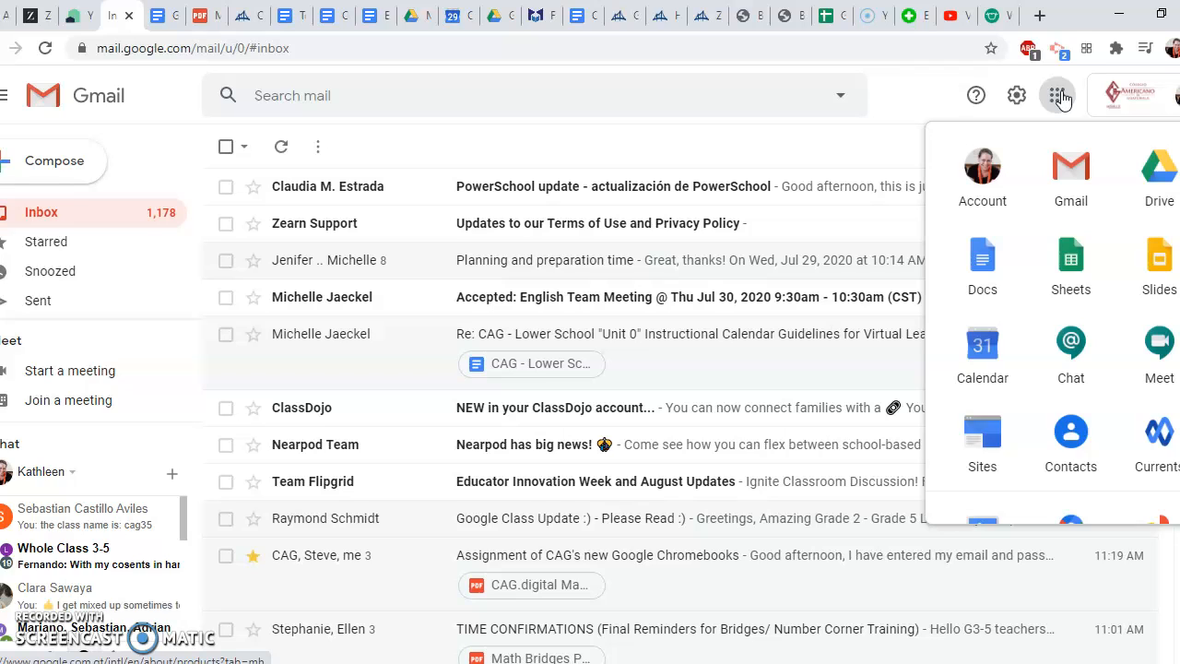
{"action": "left_click", "coordinate": [992, 281]}
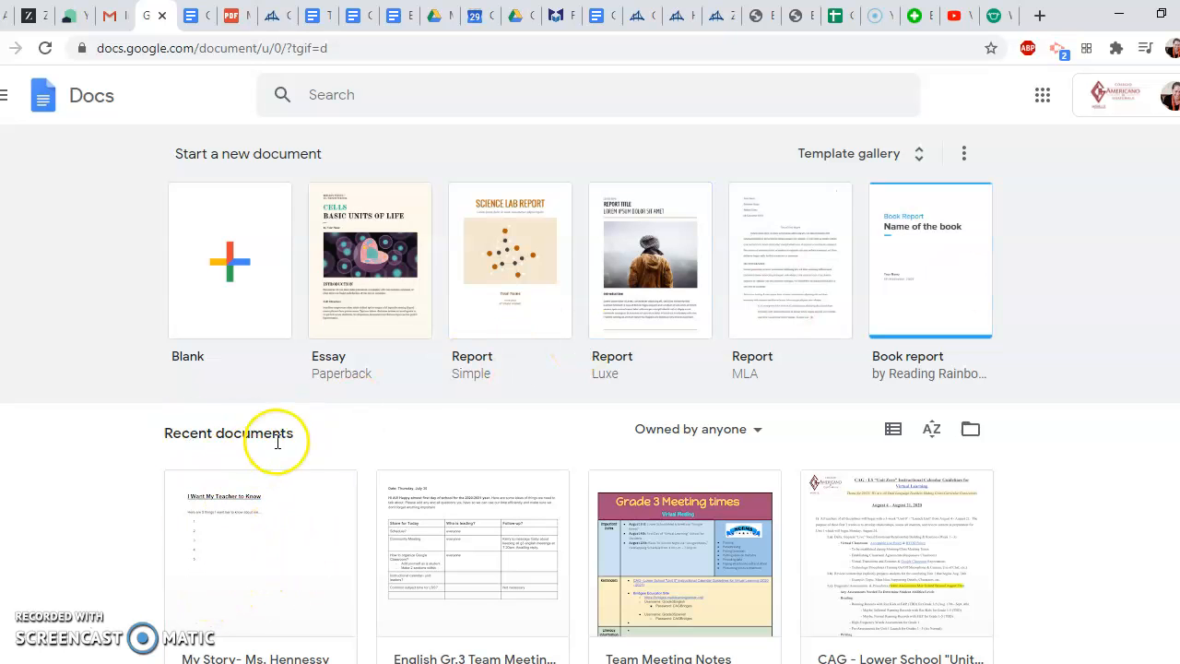
{"action": "left_click_drag", "start_coordinate": [300, 440], "coordinate": [168, 432]}
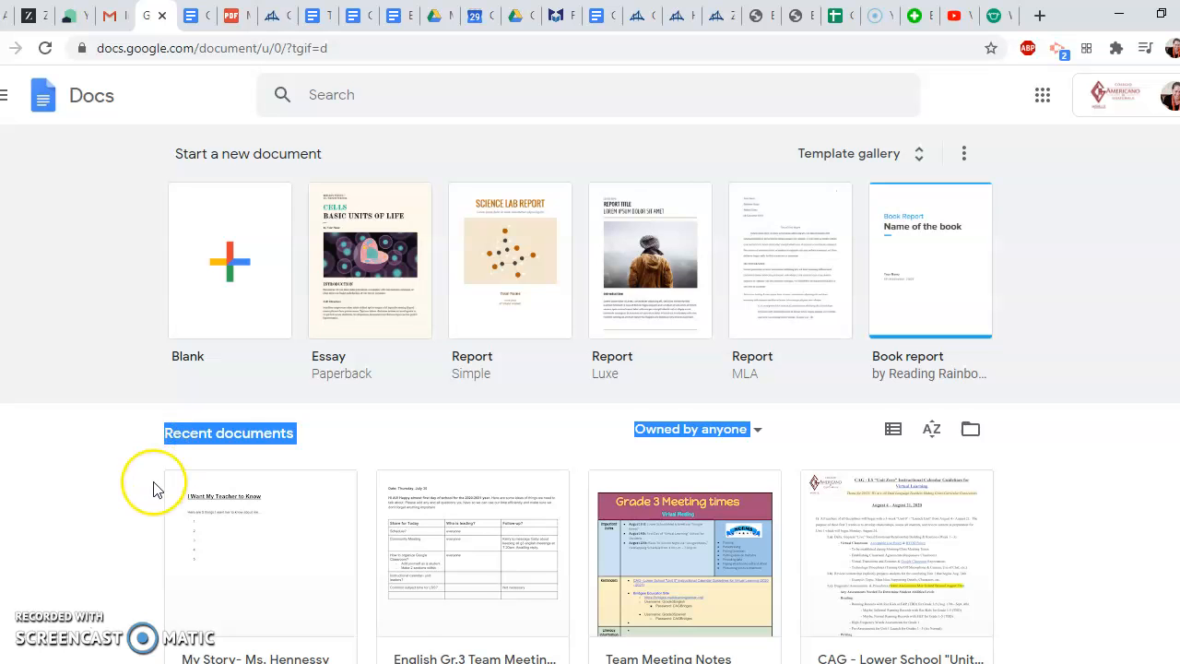
{"action": "scroll", "coordinate": [155, 487], "scroll_direction": "down", "scroll_amount": 1}
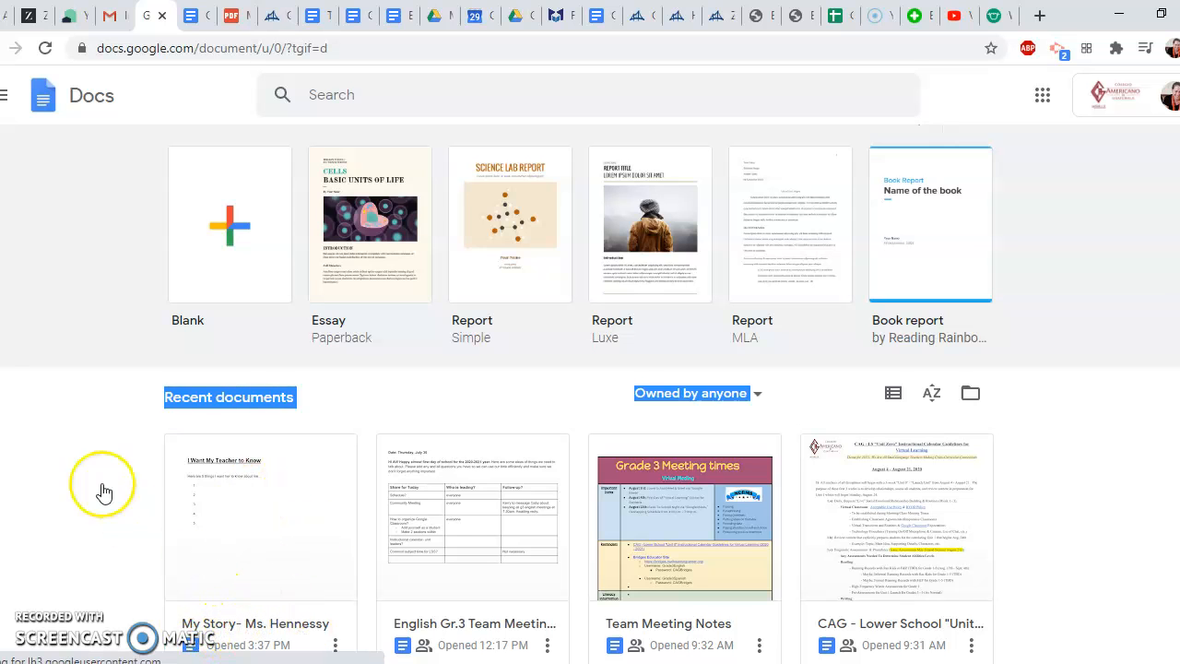
{"action": "scroll", "coordinate": [109, 461], "scroll_direction": "down", "scroll_amount": 1}
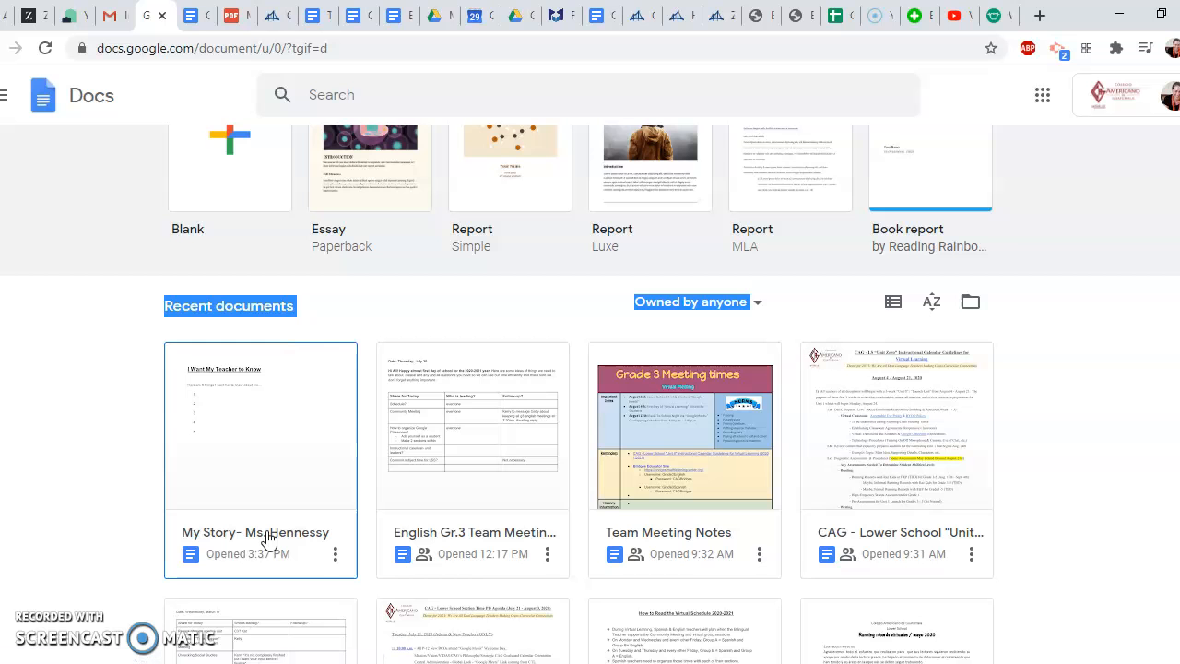
{"action": "scroll", "coordinate": [268, 540], "scroll_direction": "down", "scroll_amount": 6}
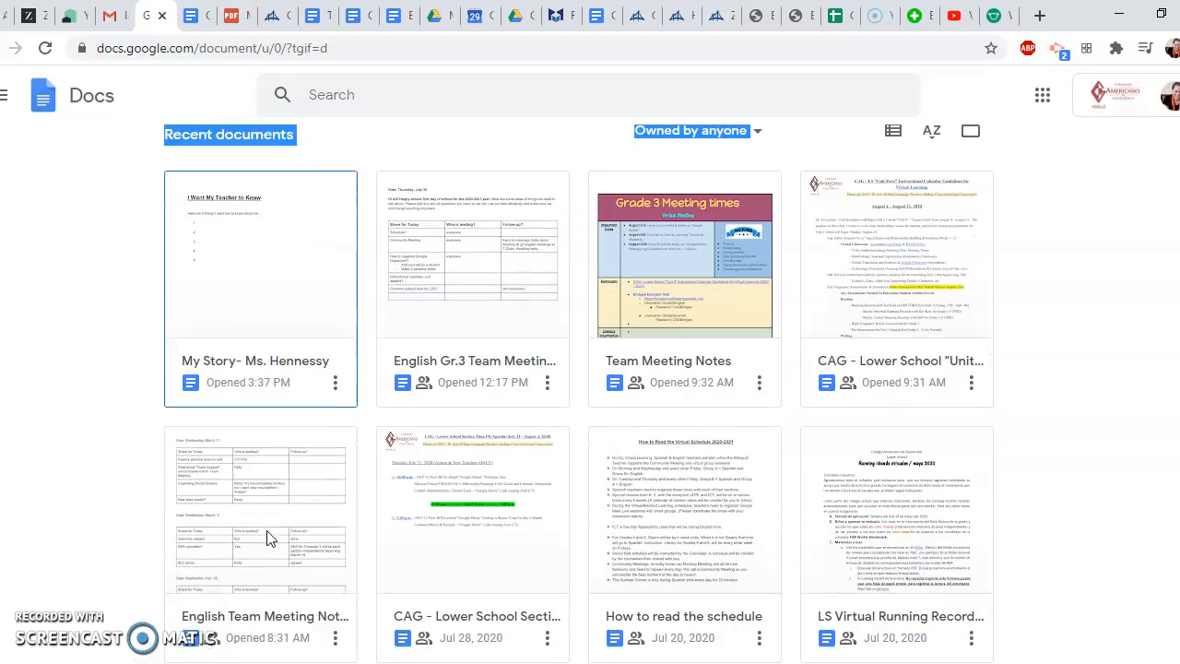
{"action": "scroll", "coordinate": [269, 539], "scroll_direction": "down", "scroll_amount": 3}
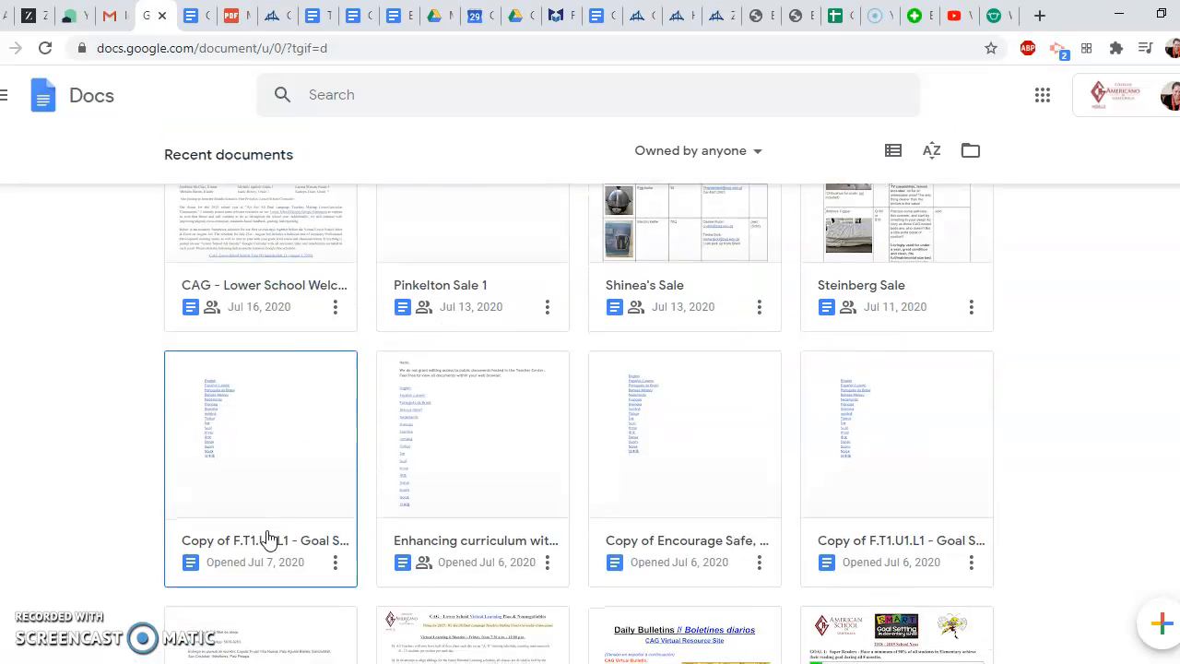
{"action": "scroll", "coordinate": [268, 540], "scroll_direction": "up", "scroll_amount": 6}
{"action": "scroll", "coordinate": [268, 539], "scroll_direction": "up", "scroll_amount": 5}
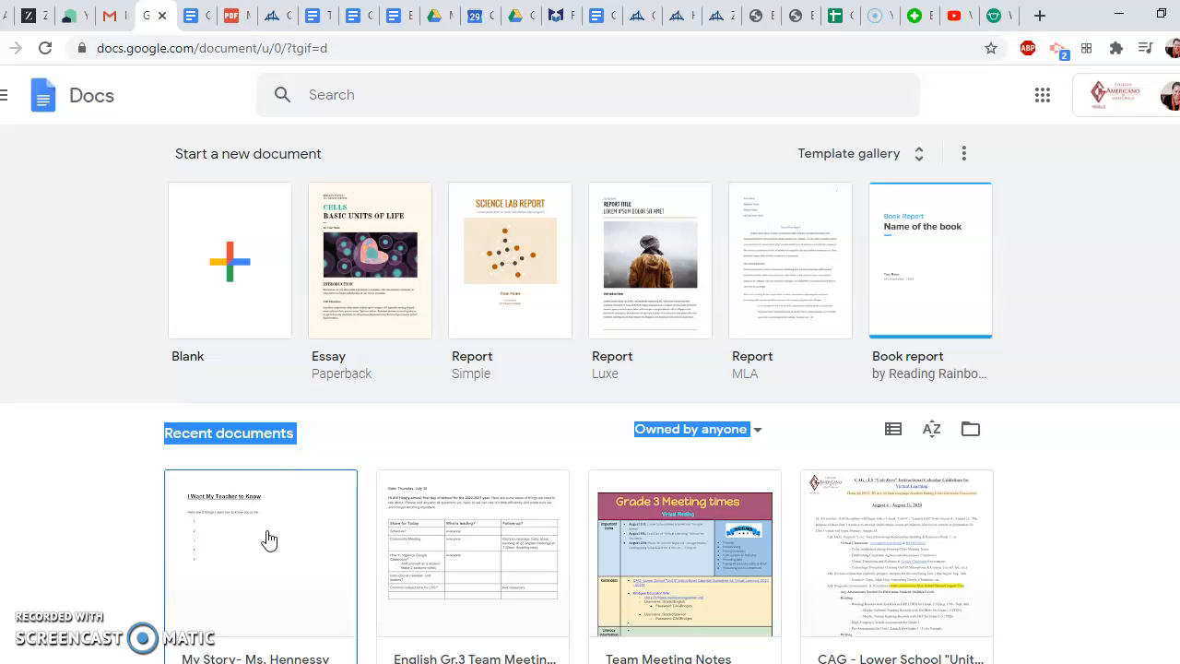
Step: Search the documents for "My story- Ms" and open the teacher's My Story document
{"action": "left_click", "coordinate": [350, 96]}
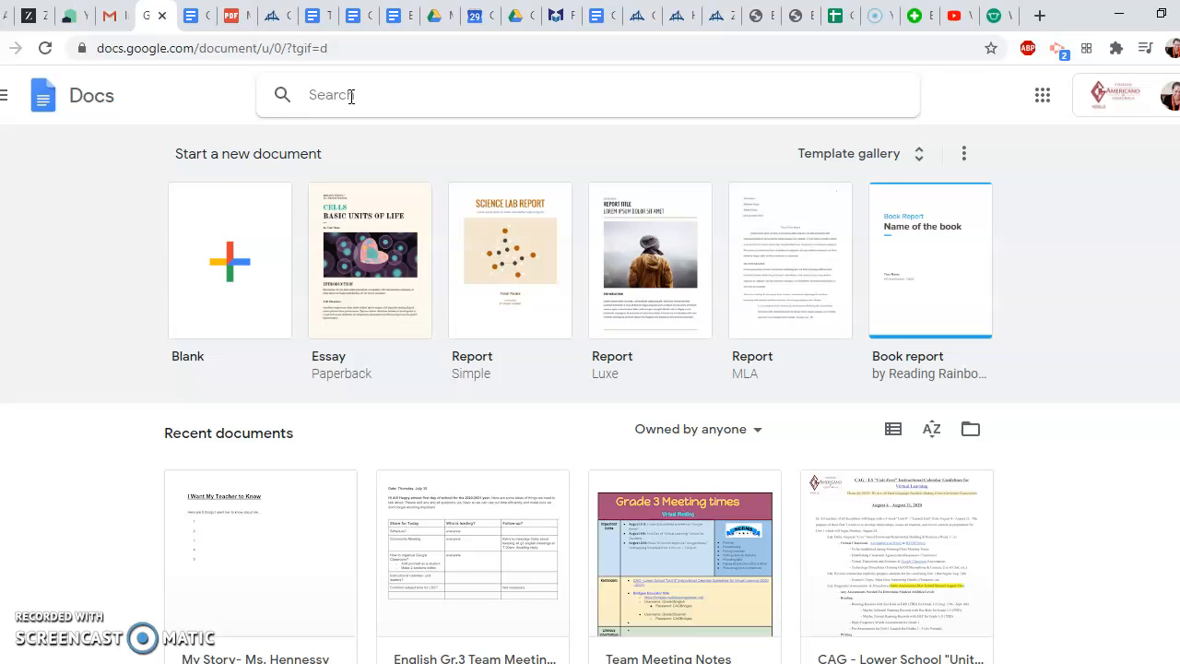
{"action": "type", "text": "My story- M"}
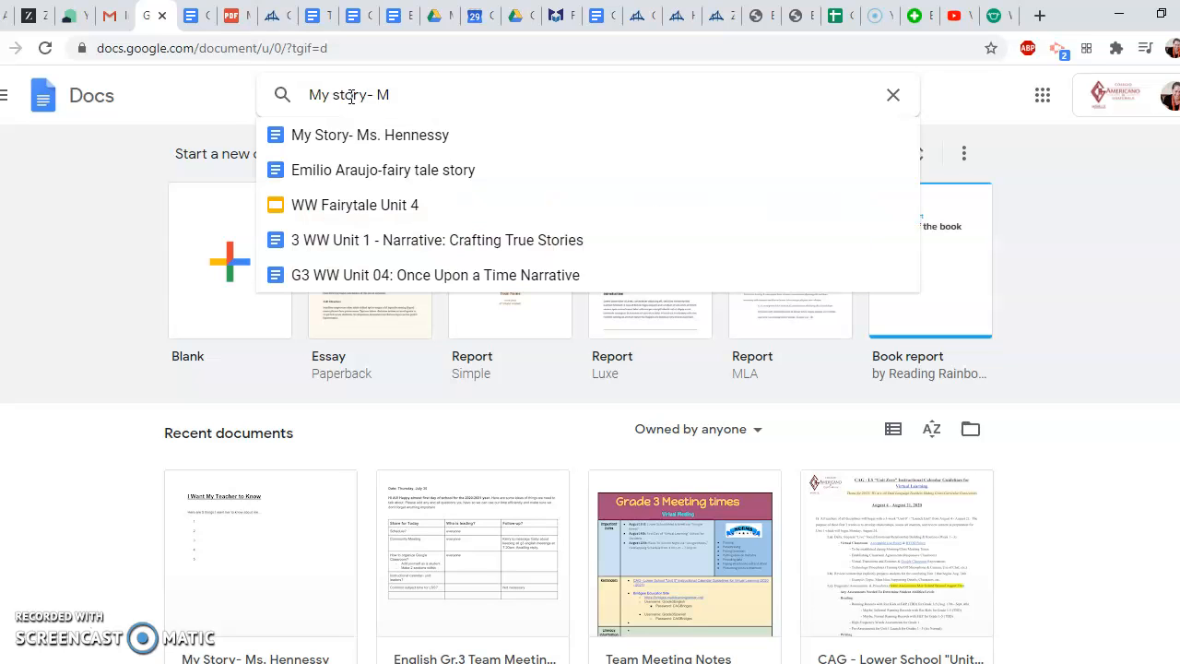
{"action": "type", "text": "s"}
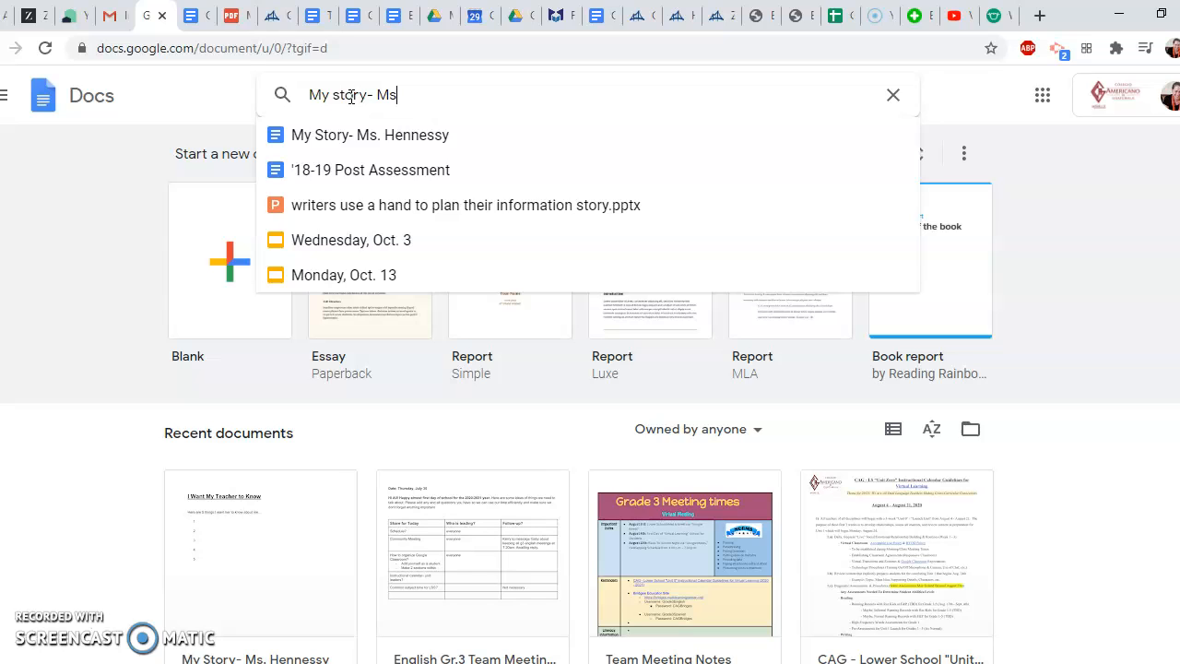
{"action": "left_click", "coordinate": [392, 94]}
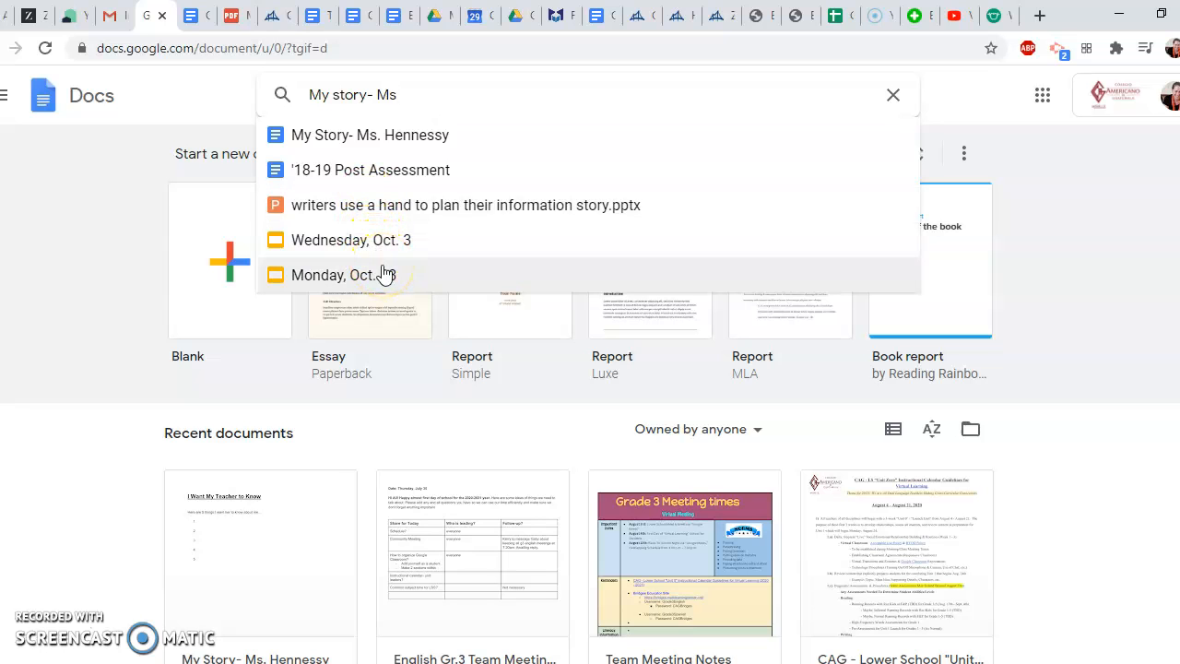
{"action": "left_click", "coordinate": [402, 143]}
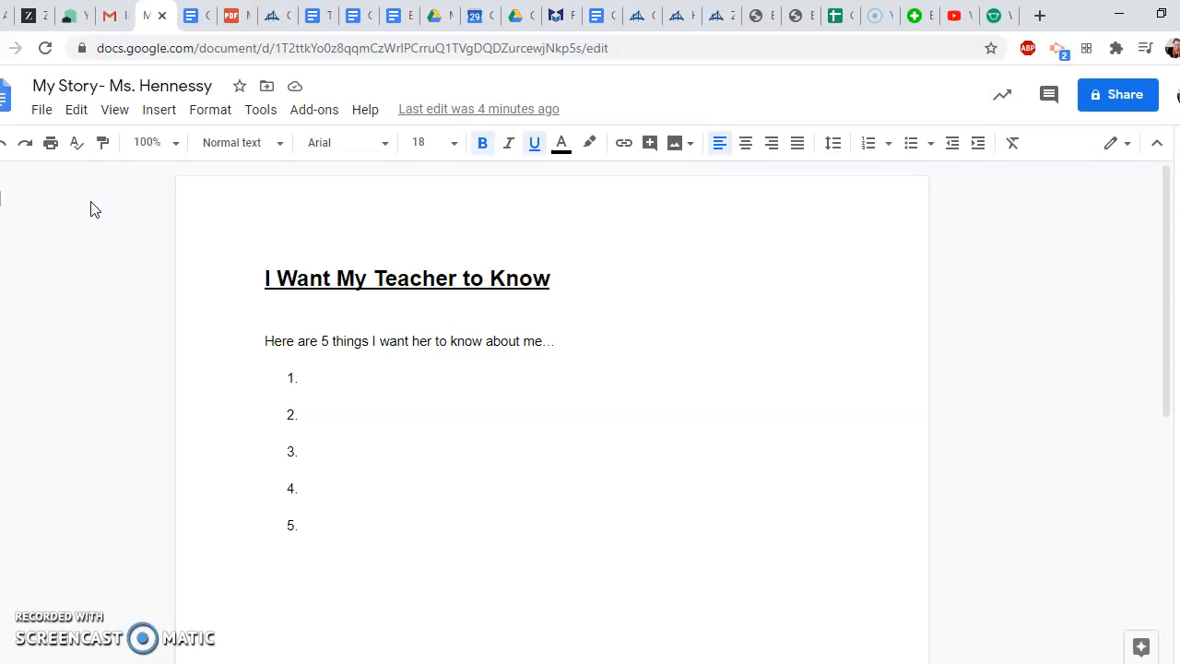
Step: Highlight the heading "I Want My Teacher to Know" and the introductory sentence beneath it to point them out
{"action": "left_click", "coordinate": [557, 274]}
{"action": "left_click_drag", "start_coordinate": [557, 274], "coordinate": [252, 280]}
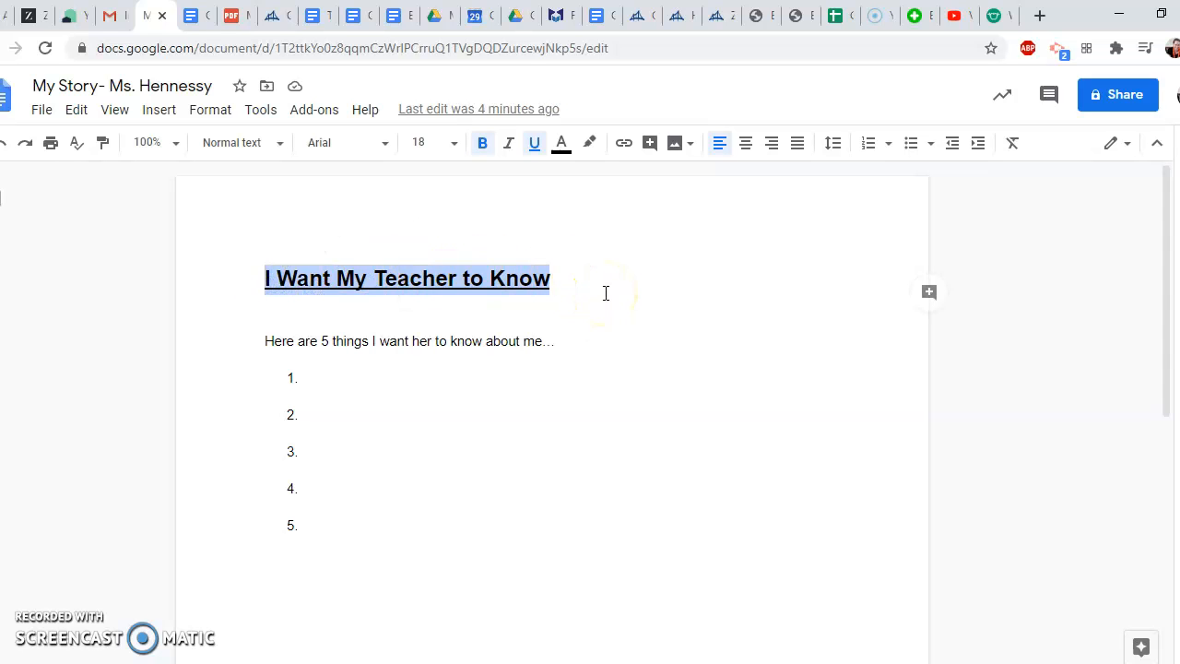
{"action": "left_click_drag", "start_coordinate": [260, 351], "coordinate": [572, 345]}
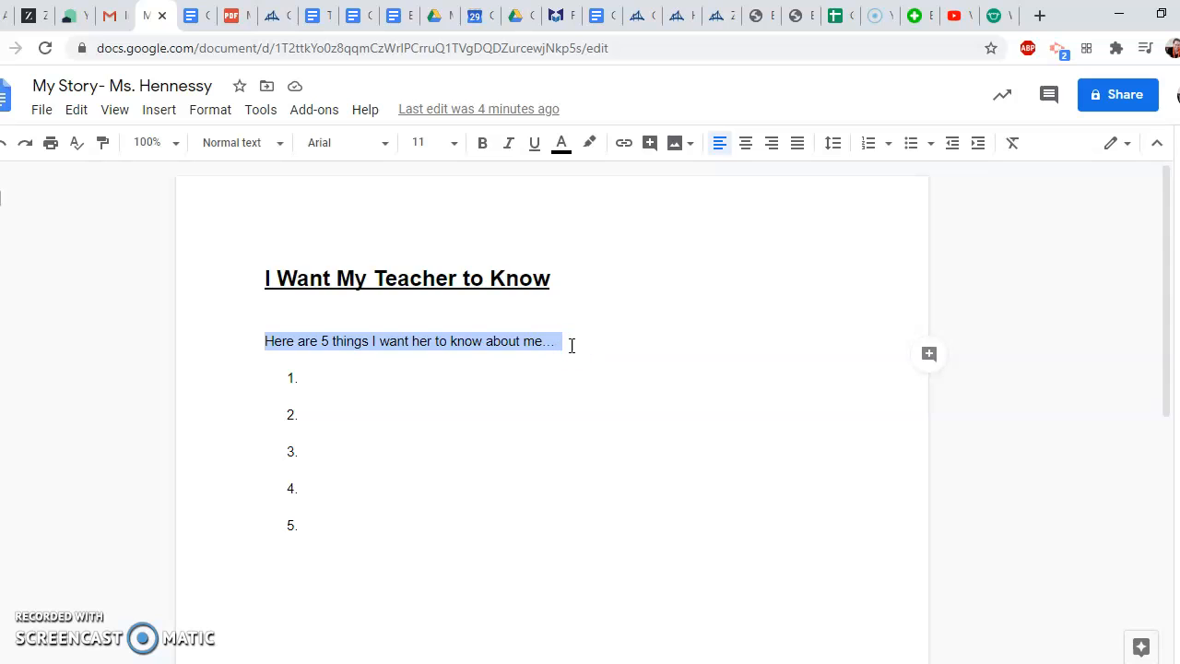
Step: Fill in list item 1 with "Your favorite food" and item 2 with "Your favorite school subject"
{"action": "left_click", "coordinate": [362, 377]}
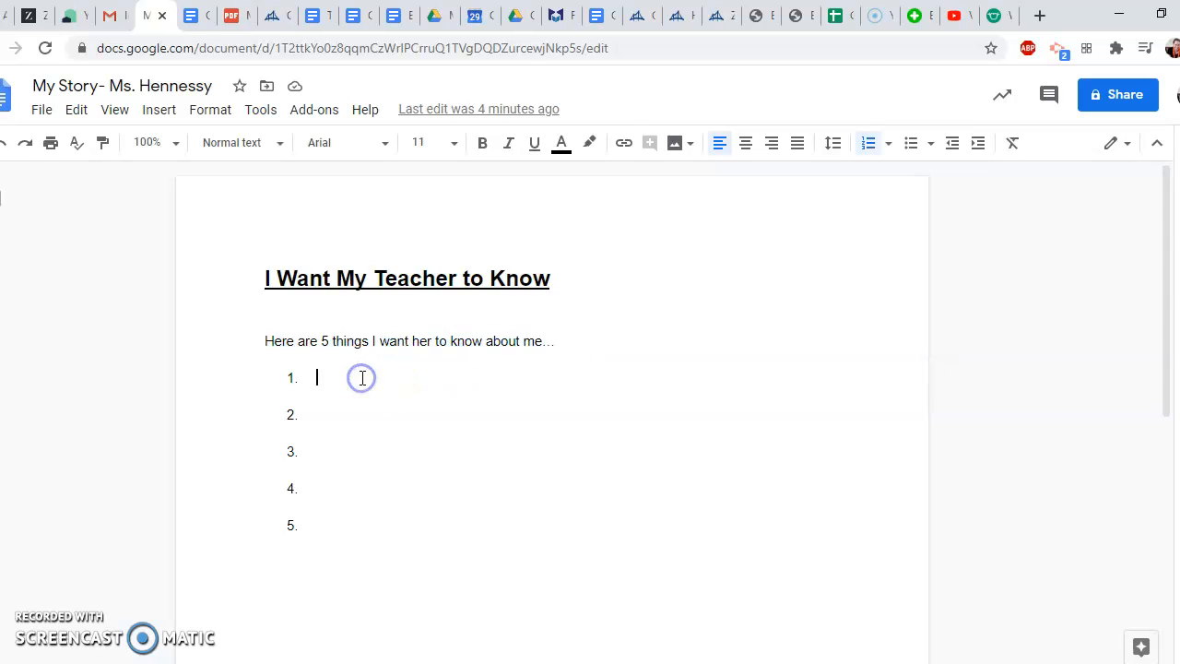
{"action": "type", "text": "Your favorit"}
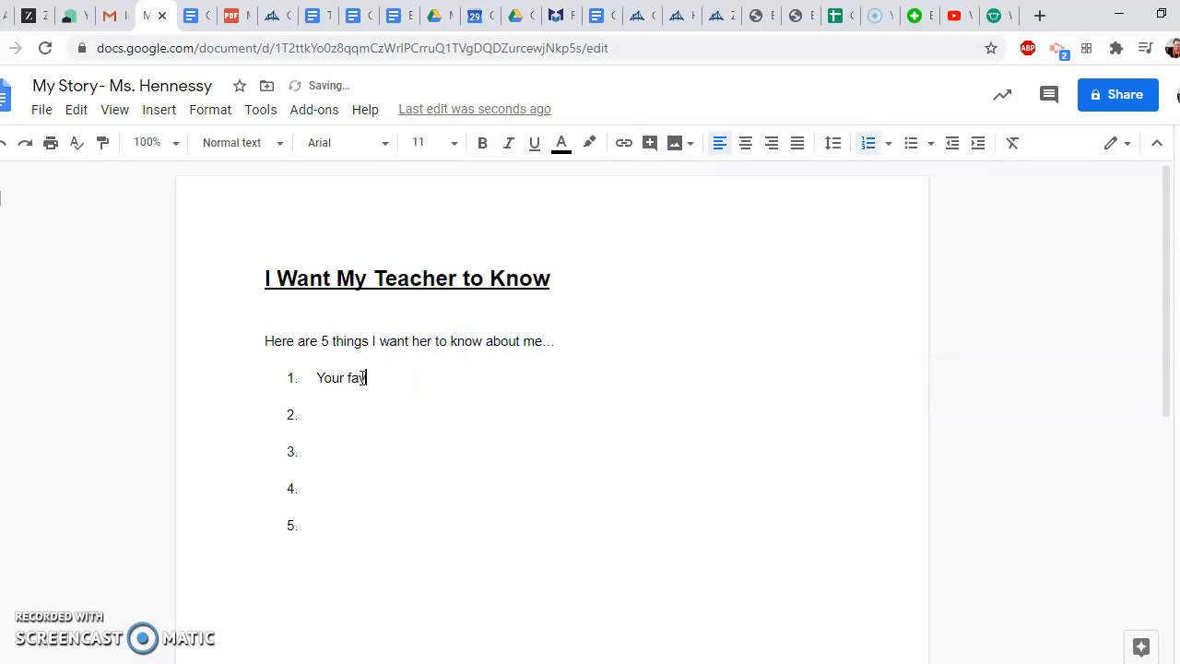
{"action": "type", "text": "e food"}
{"action": "key", "text": "shift+Return"}
{"action": "key", "text": "Down"}
{"action": "type", "text": "Your favorite"}
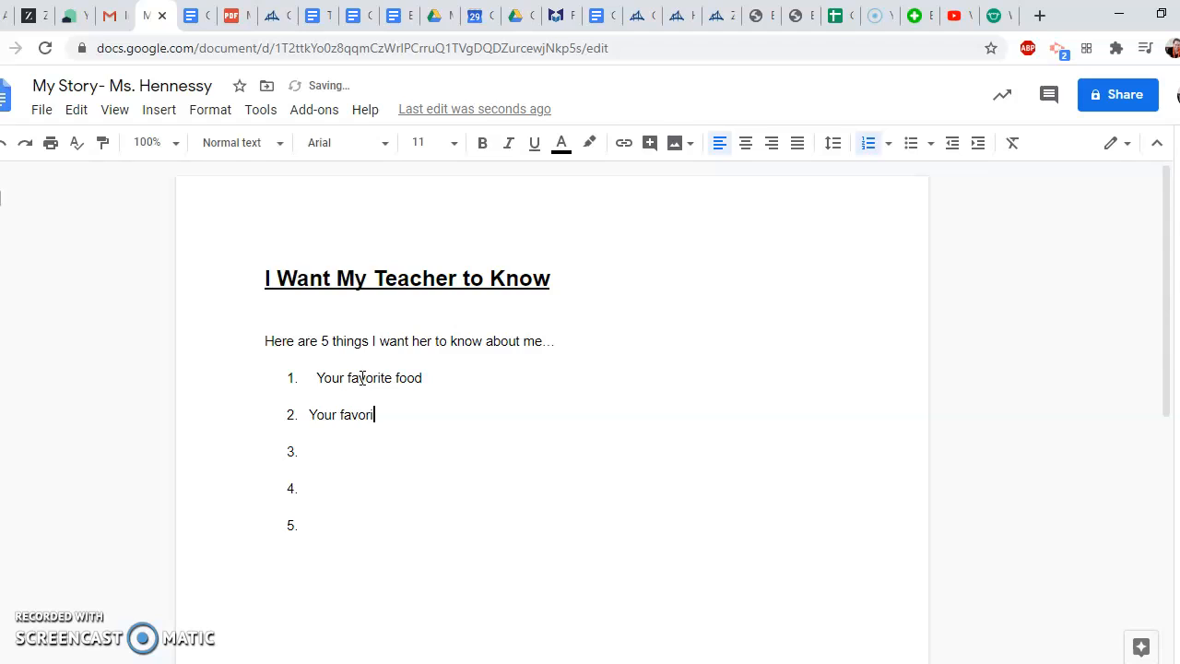
{"action": "type", "text": " school subject"}
Step: Enter "It's something i'm afraid" as list item 3 and move the cursor to item 4
{"action": "left_click", "coordinate": [337, 452]}
{"action": "type", "text": "It's"}
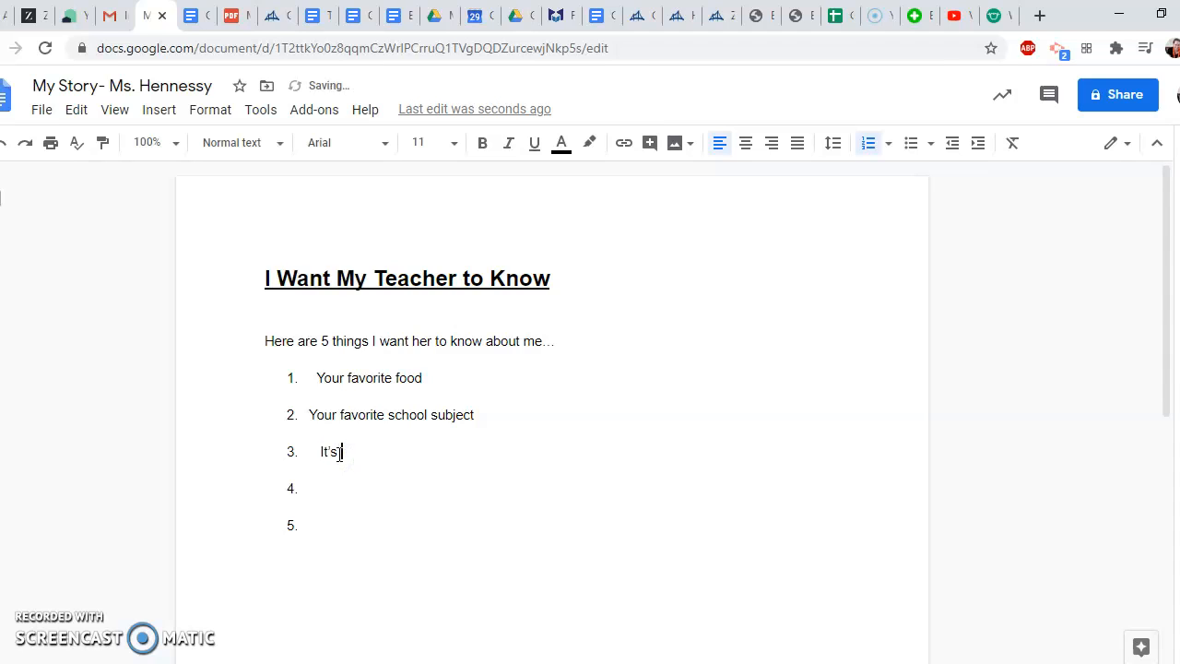
{"action": "type", "text": " something i'm af"}
{"action": "type", "text": "raid"}
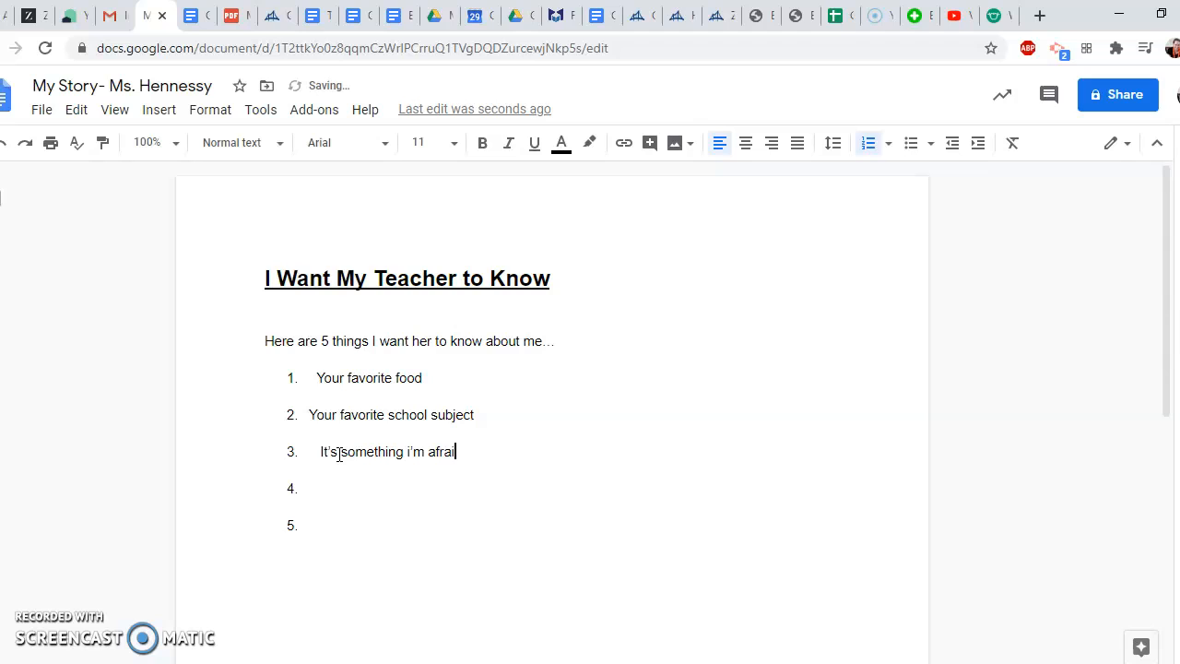
{"action": "left_click", "coordinate": [331, 492]}
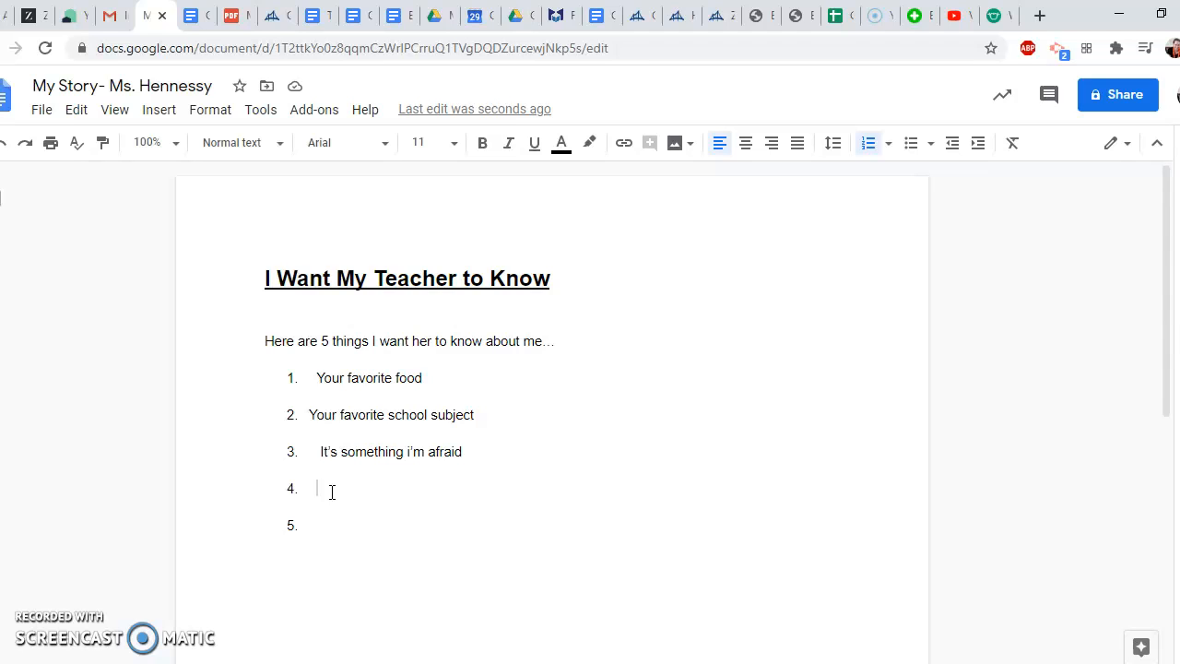
{"action": "left_click", "coordinate": [337, 509]}
Step: Make the words "5 things" in the introductory sentence bold and underlined
{"action": "left_click_drag", "start_coordinate": [324, 339], "coordinate": [370, 341]}
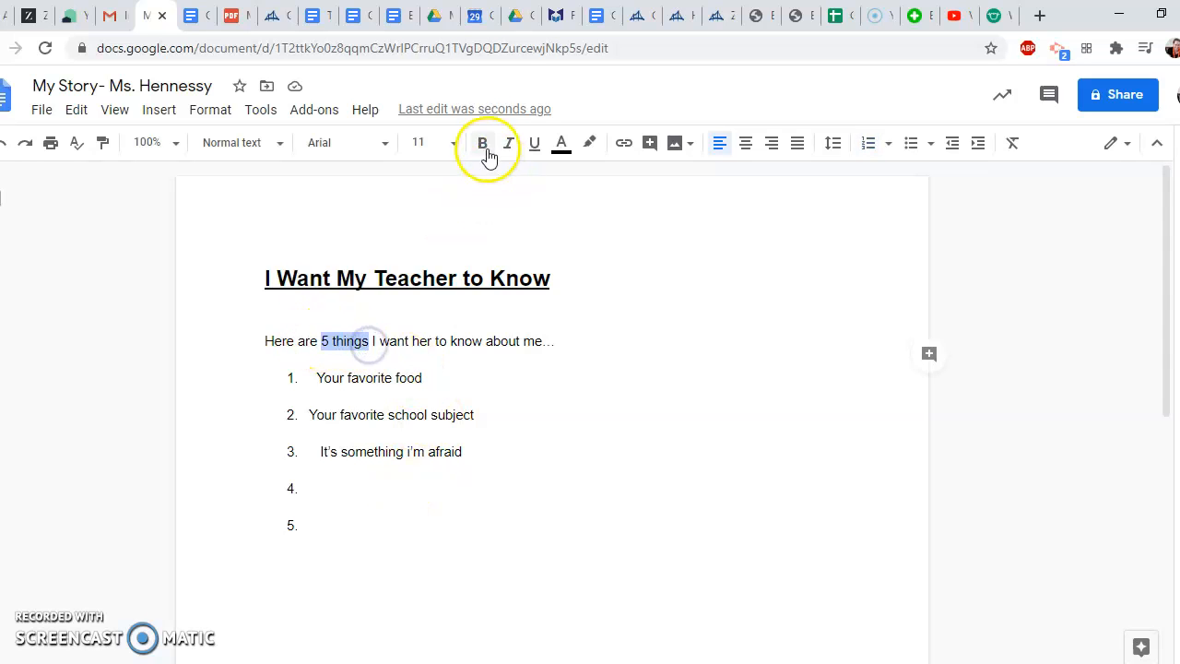
{"action": "left_click", "coordinate": [483, 146]}
{"action": "left_click", "coordinate": [535, 145]}
Step: Use Voice typing to dictate "And then everything you say the computer will type for you." into list item 5, and stop recording
{"action": "left_click", "coordinate": [397, 522]}
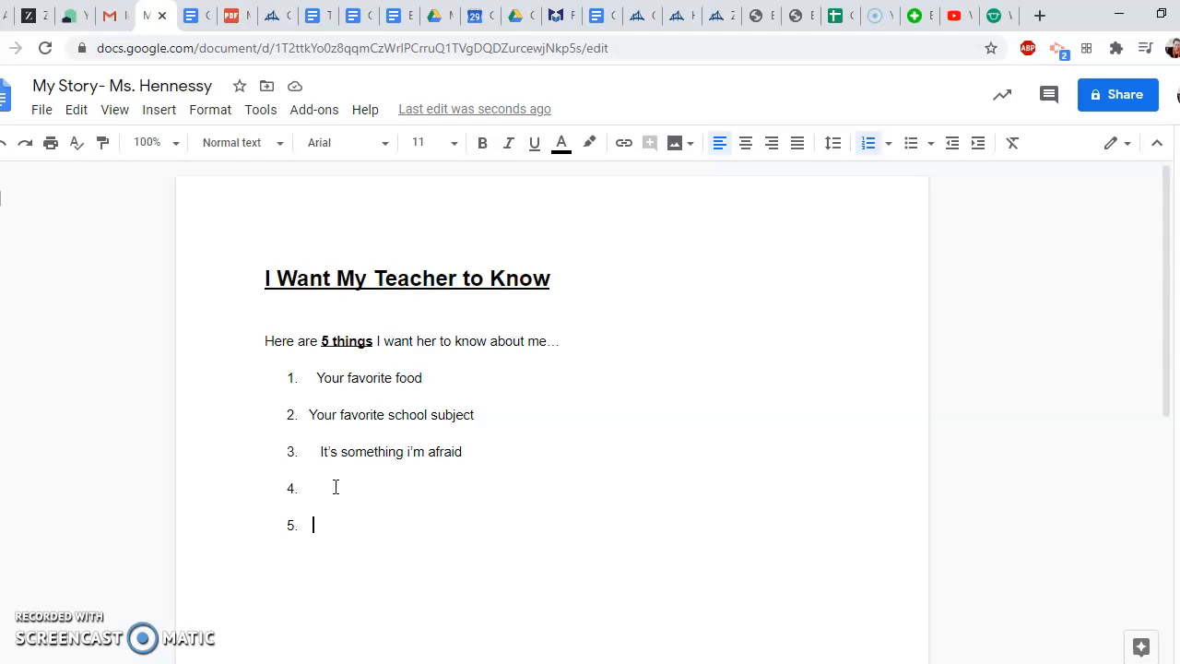
{"action": "left_click", "coordinate": [251, 120]}
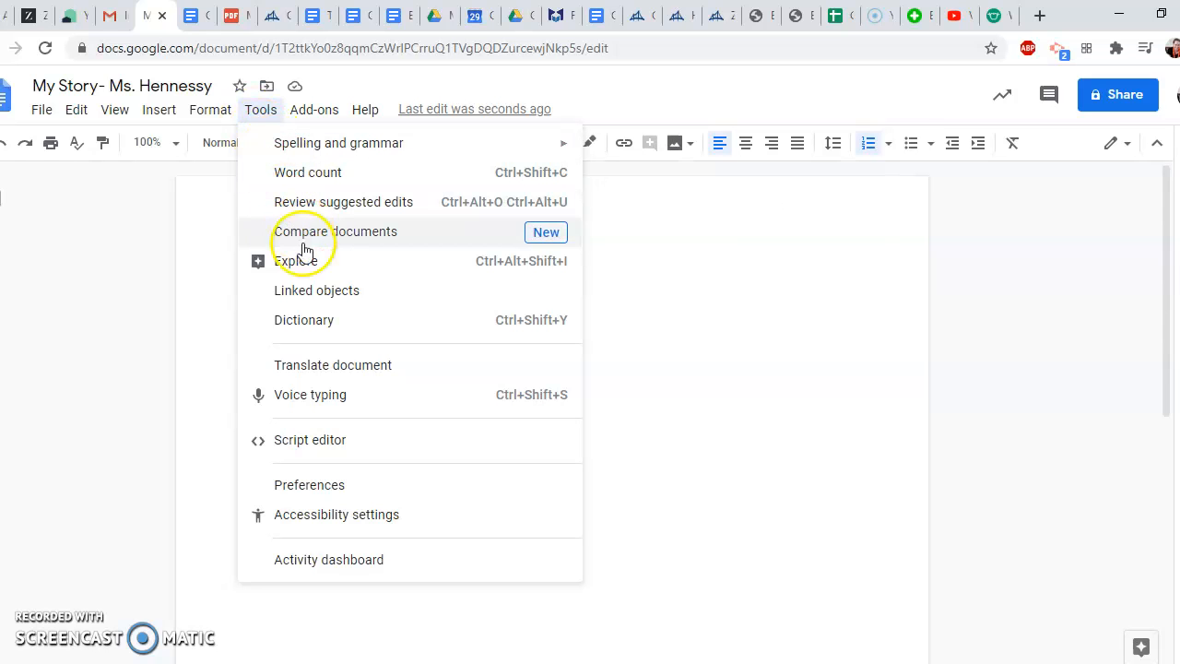
{"action": "left_click", "coordinate": [352, 403]}
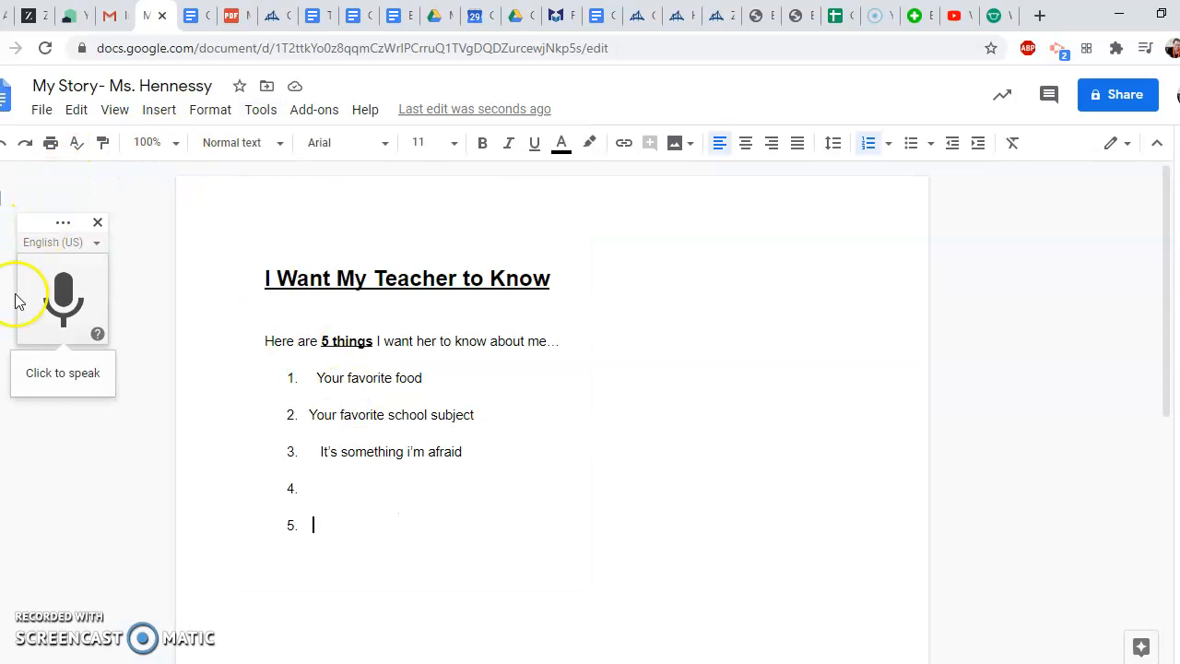
{"action": "left_click", "coordinate": [63, 295]}
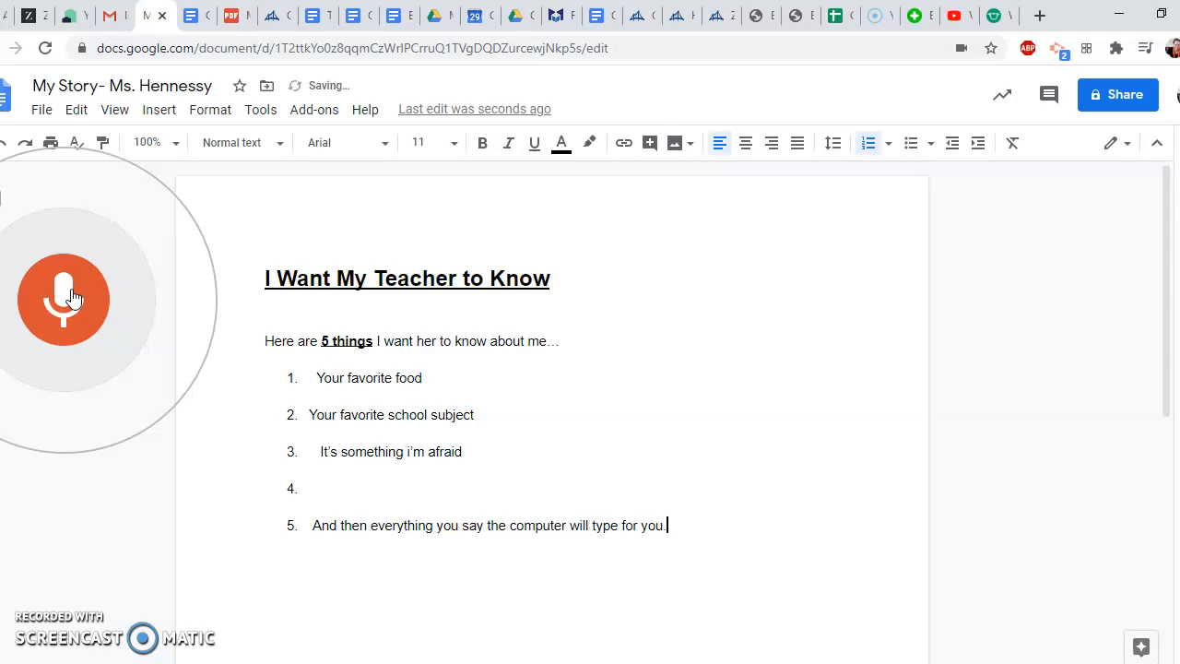
{"action": "left_click", "coordinate": [74, 297]}
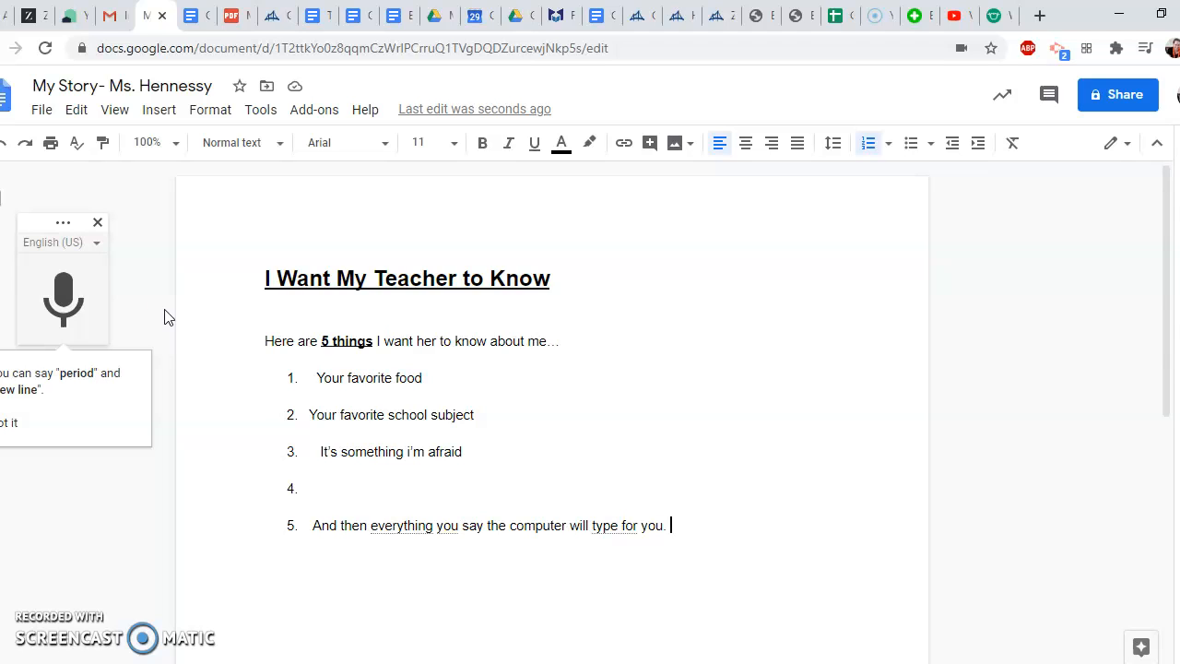
Step: Highlight the period at the end of list item 5 and return the cursor to the end of that line
{"action": "left_click", "coordinate": [659, 527]}
{"action": "left_click_drag", "start_coordinate": [661, 530], "coordinate": [685, 535]}
{"action": "left_click", "coordinate": [698, 522]}
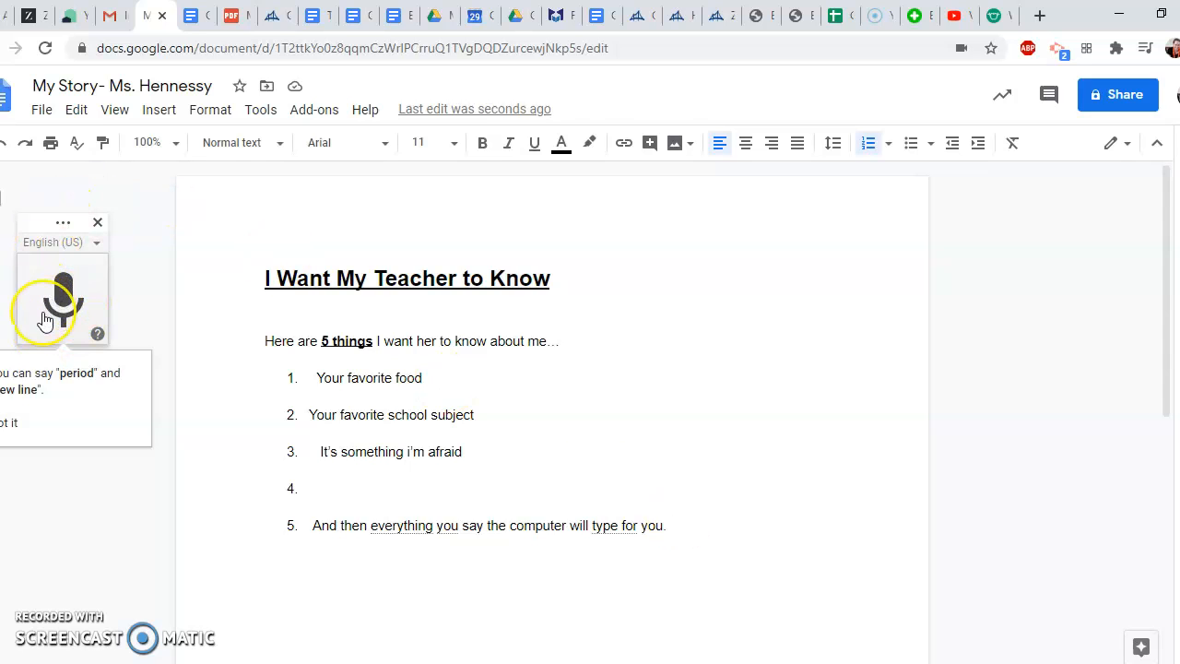
Step: Show again where Voice typing is opened and place the cursor at the end of list item 1
{"action": "left_click", "coordinate": [259, 114]}
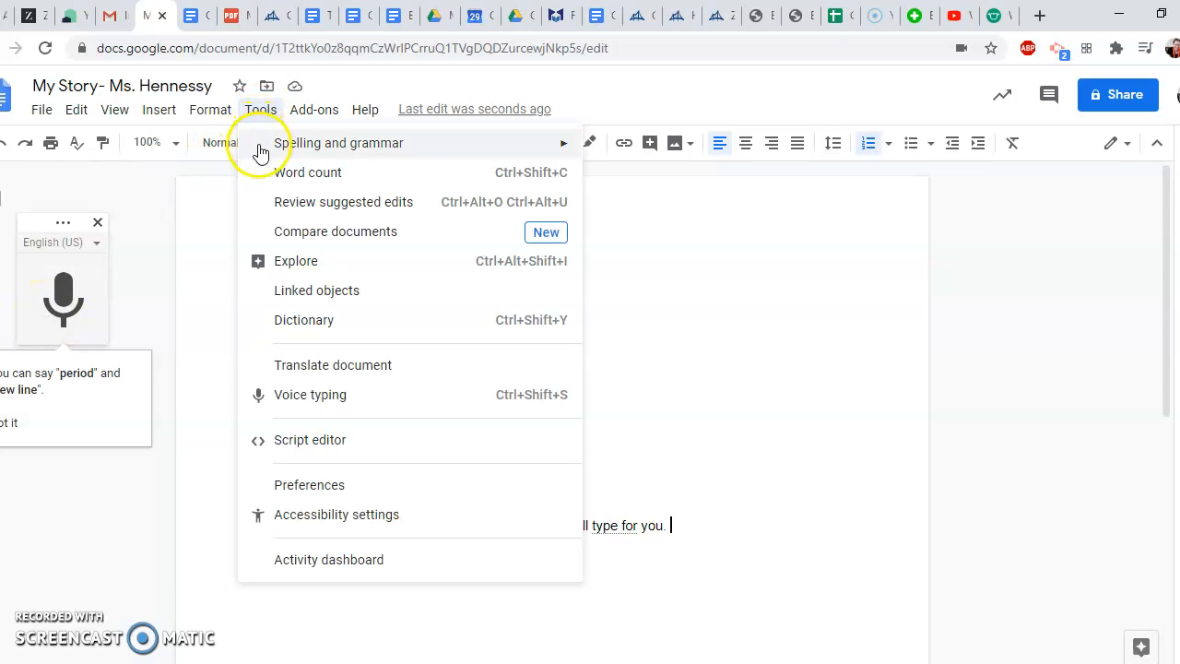
{"action": "left_click", "coordinate": [345, 406]}
{"action": "left_click", "coordinate": [667, 376]}
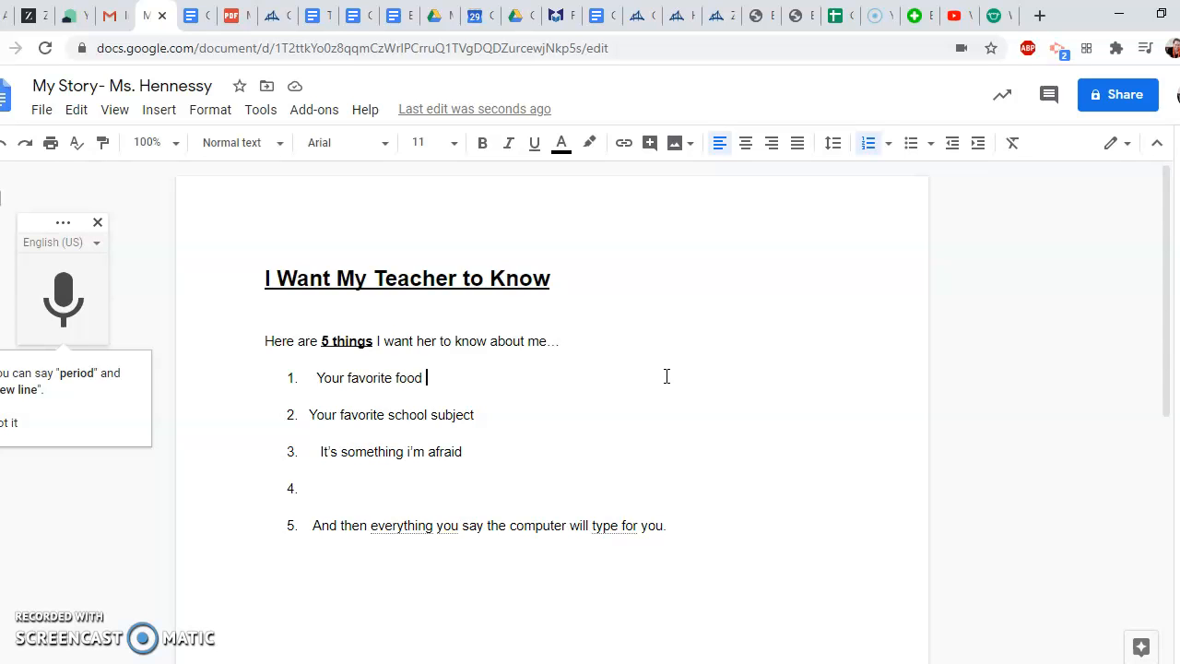
Step: Return to the Gmail inbox, open Google Docs again and highlight the Recent documents heading
{"action": "left_click", "coordinate": [109, 15]}
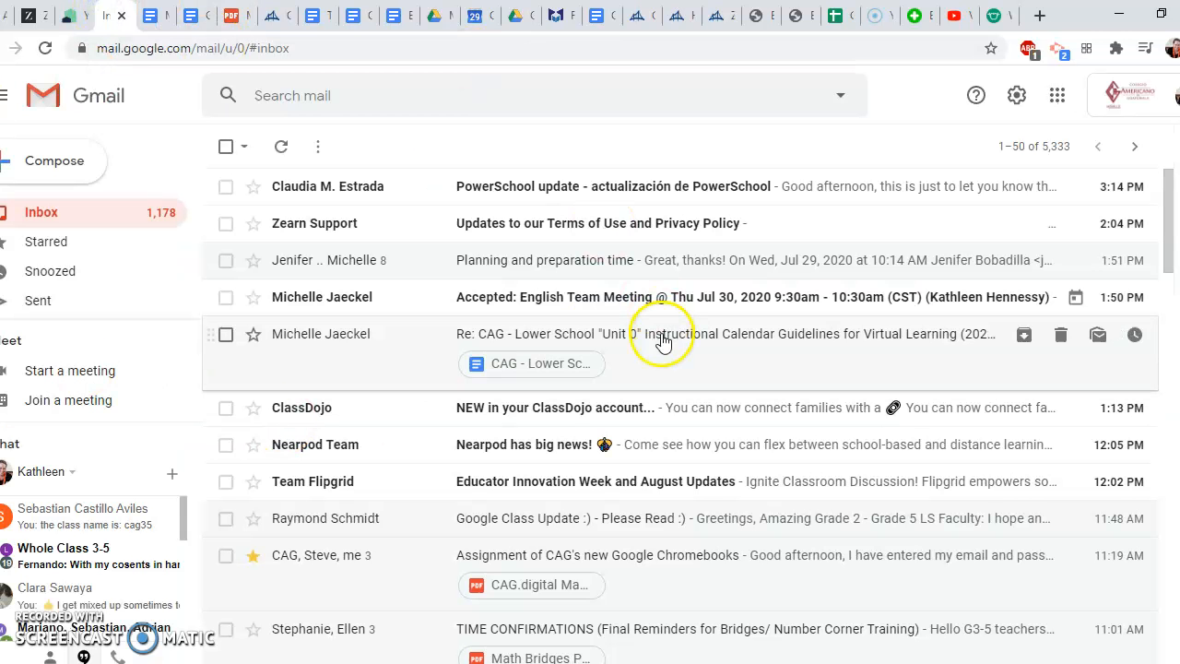
{"action": "left_click", "coordinate": [1057, 100]}
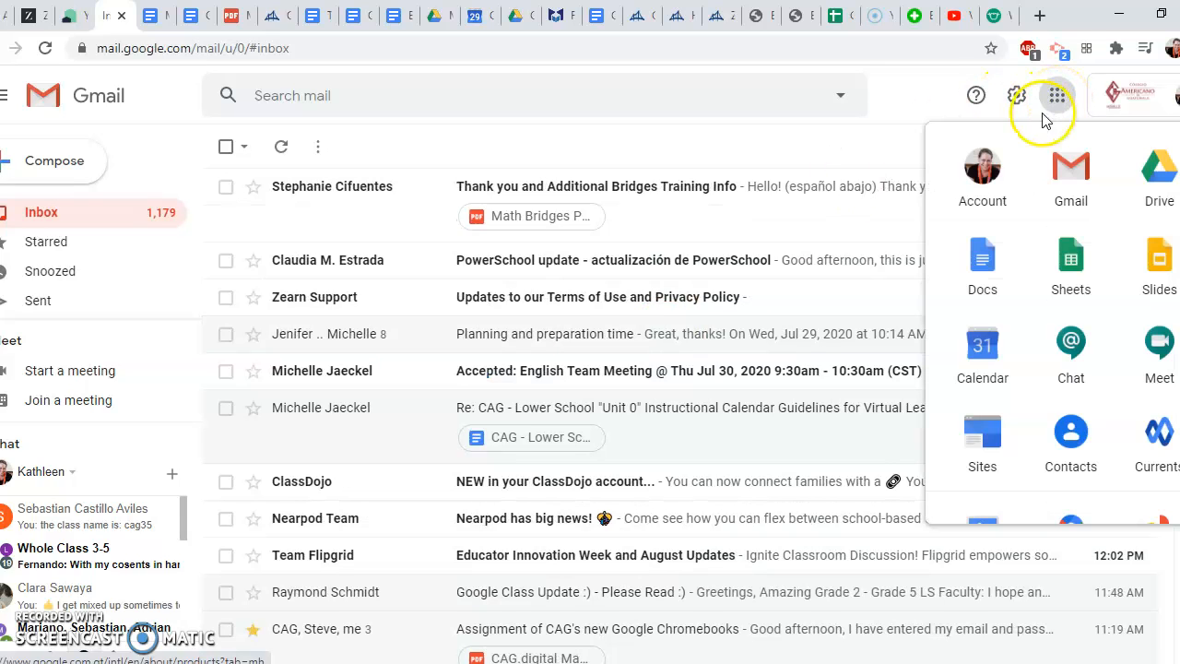
{"action": "left_click", "coordinate": [983, 259]}
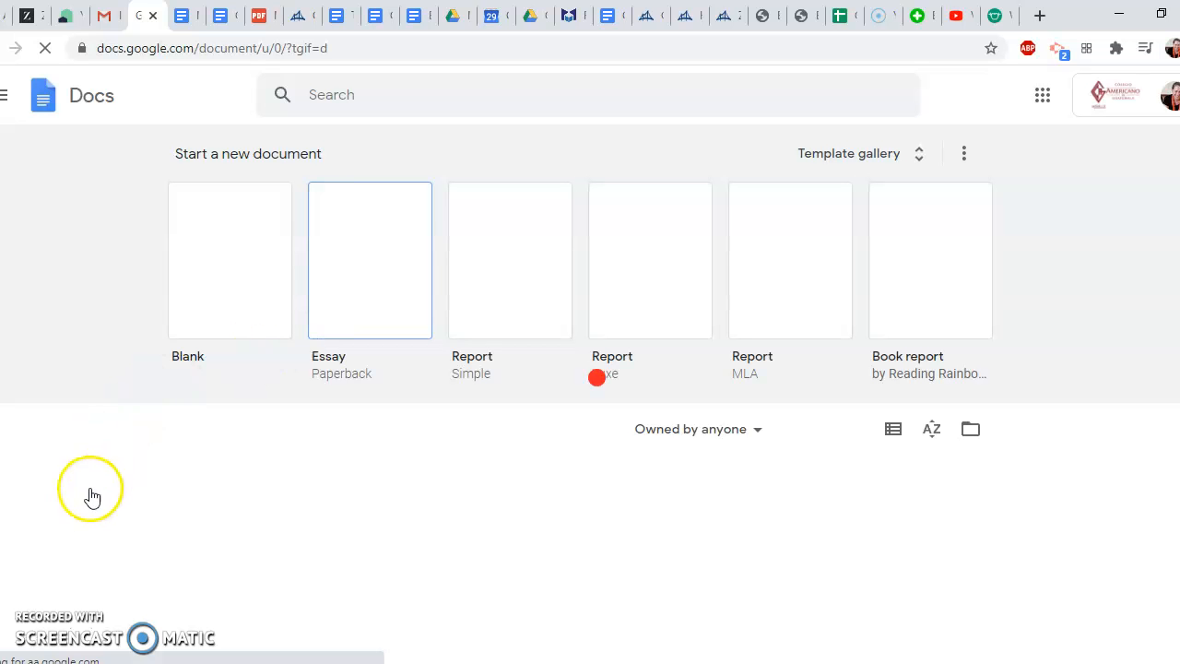
{"action": "scroll", "coordinate": [88, 506], "scroll_direction": "down", "scroll_amount": 3}
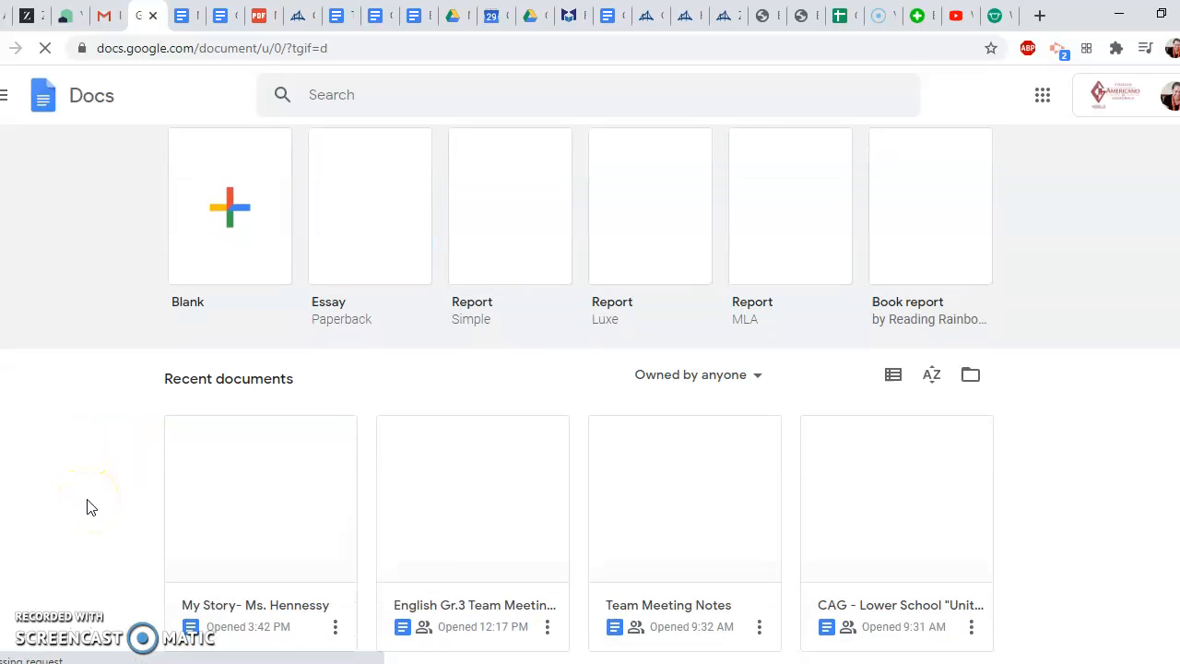
{"action": "left_click_drag", "start_coordinate": [166, 287], "coordinate": [303, 280]}
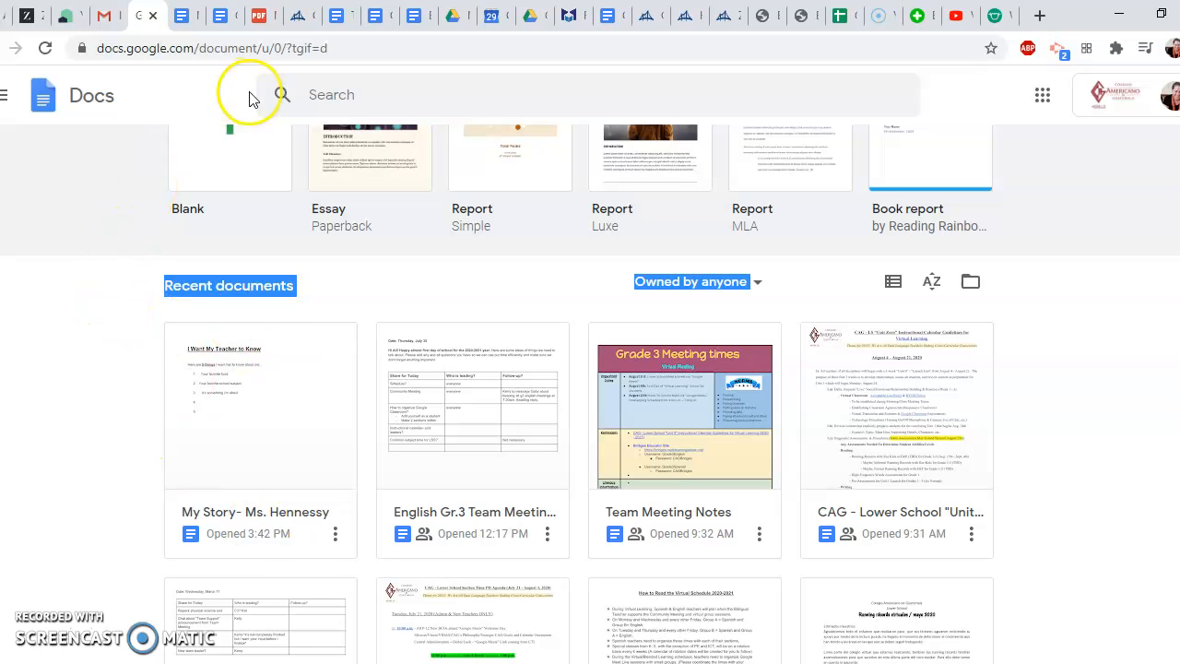
Step: Search the documents for "My stor" and open the teacher's My Story document from the suggestions
{"action": "left_click", "coordinate": [396, 100]}
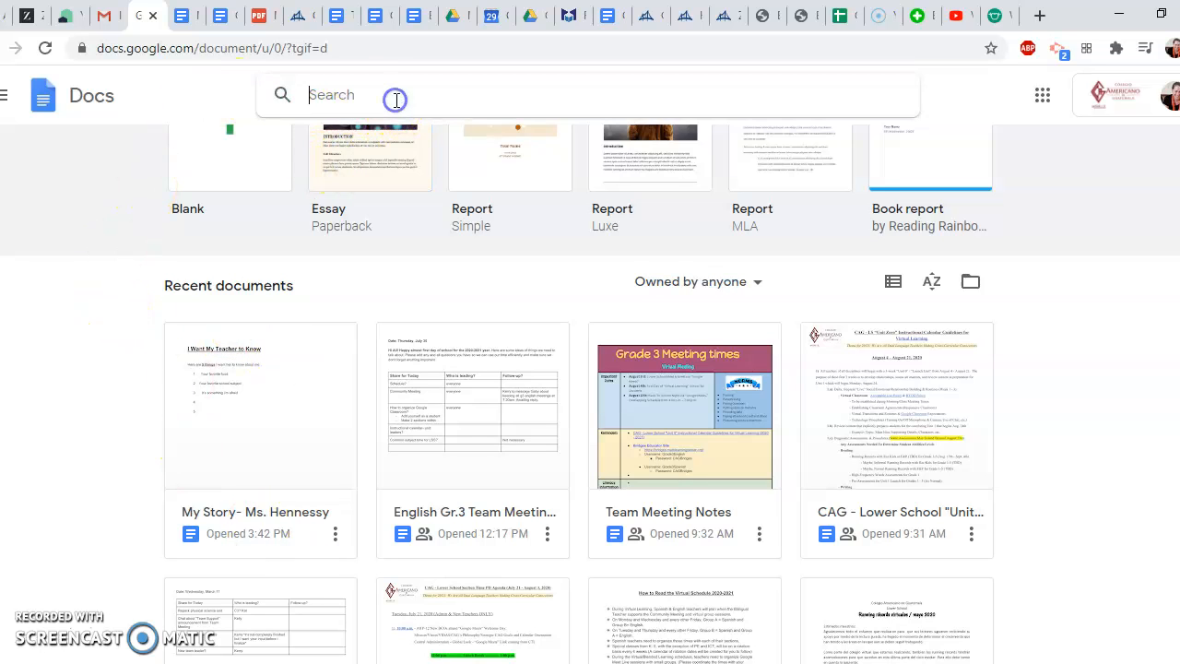
{"action": "type", "text": "My stor"}
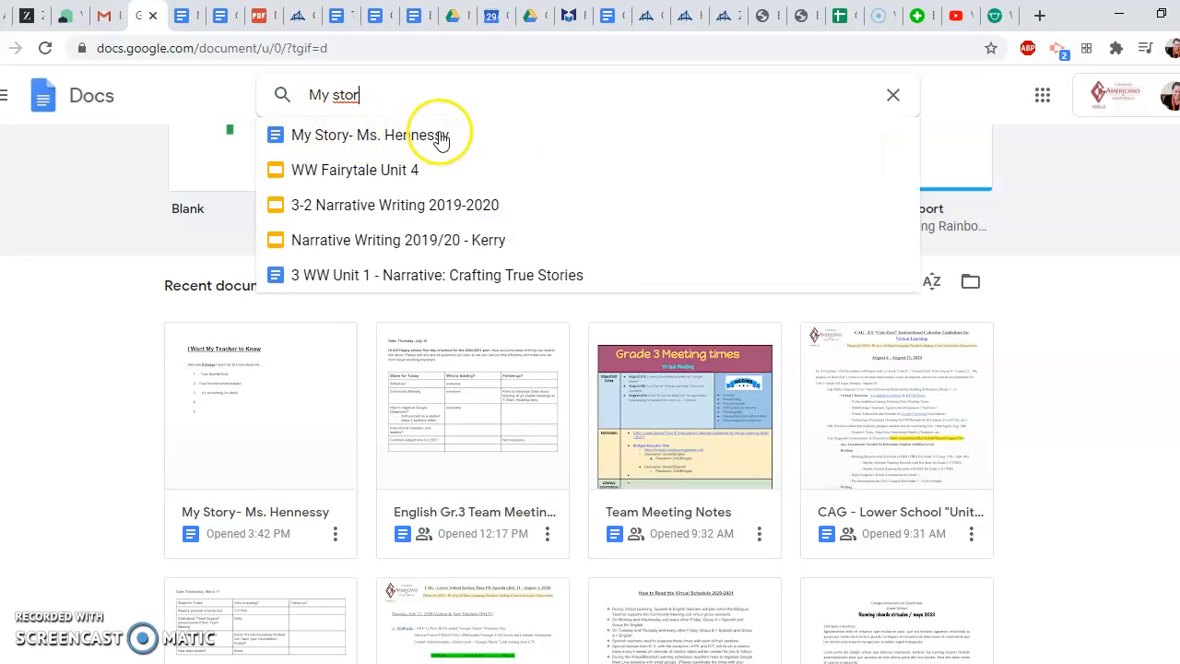
{"action": "left_click", "coordinate": [338, 138]}
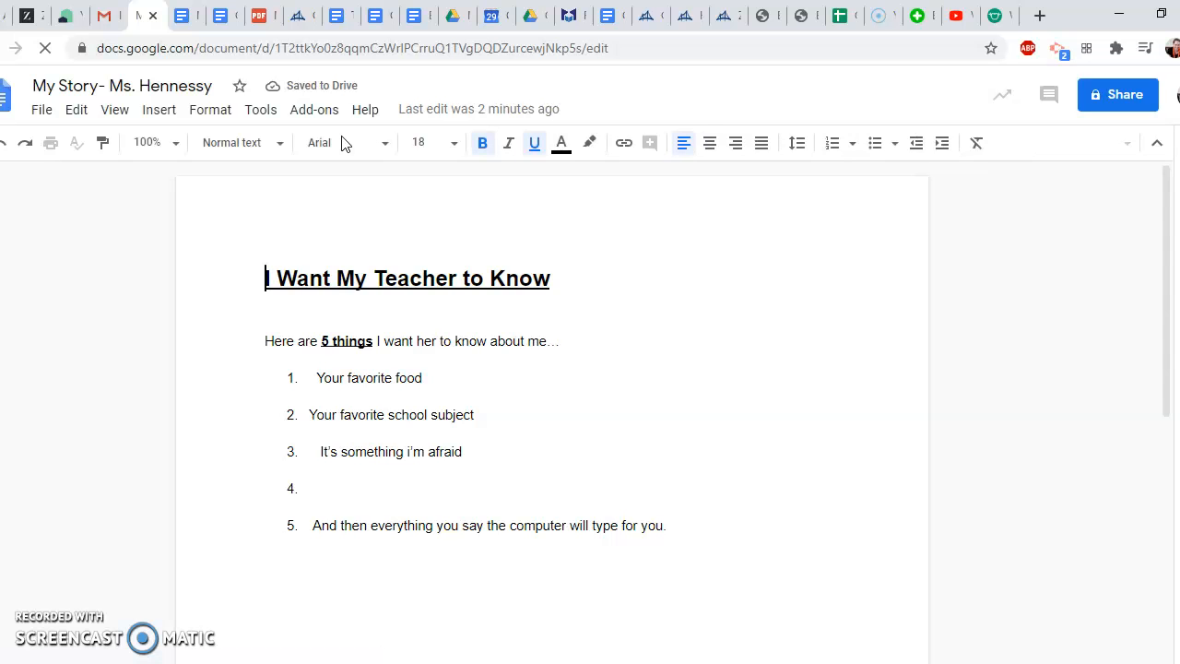
Step: Place the cursor in the empty list item 4 and show once more where Voice typing is found, without starting it
{"action": "left_click", "coordinate": [341, 486]}
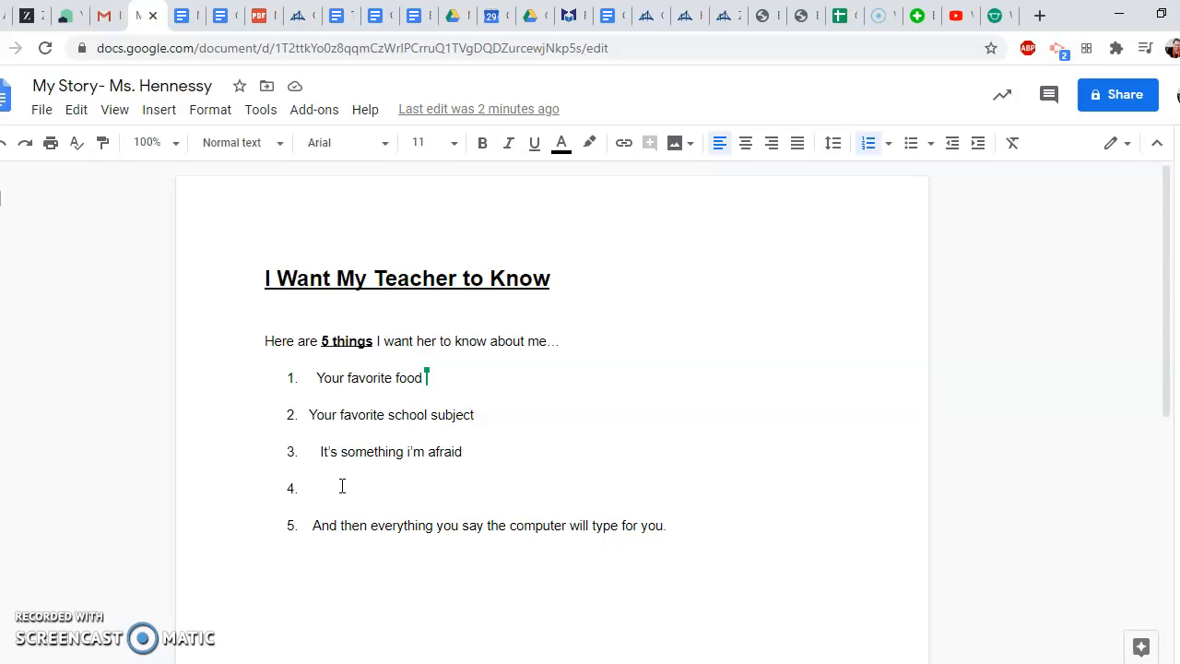
{"action": "left_click", "coordinate": [261, 112]}
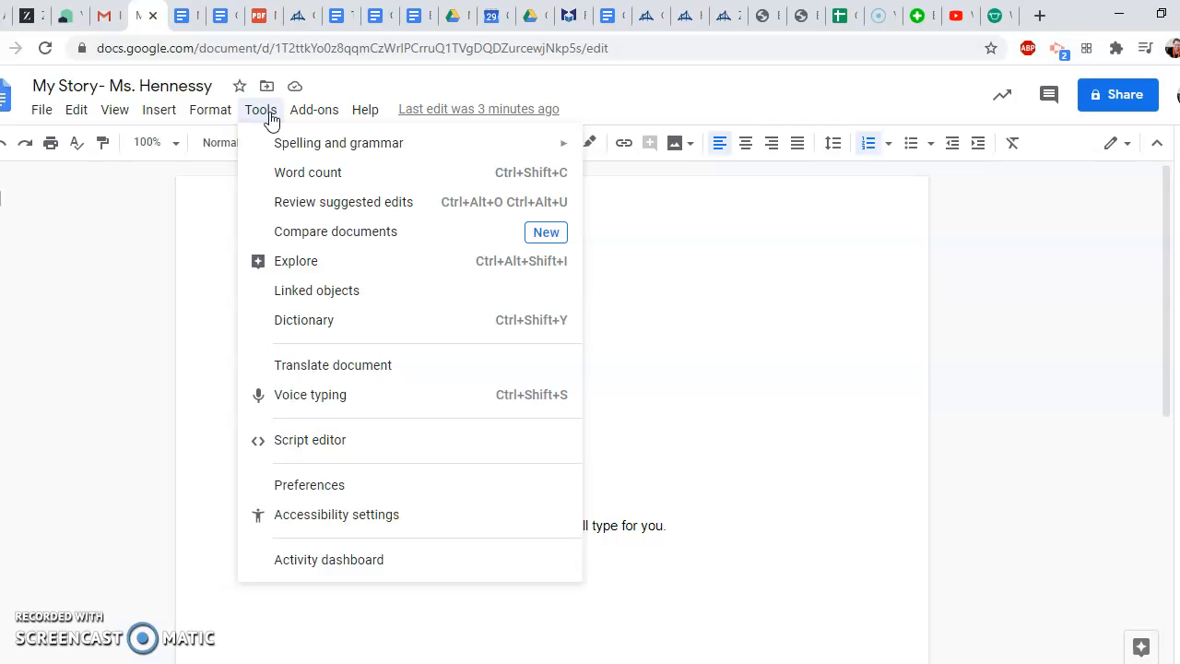
{"action": "left_click", "coordinate": [104, 342]}
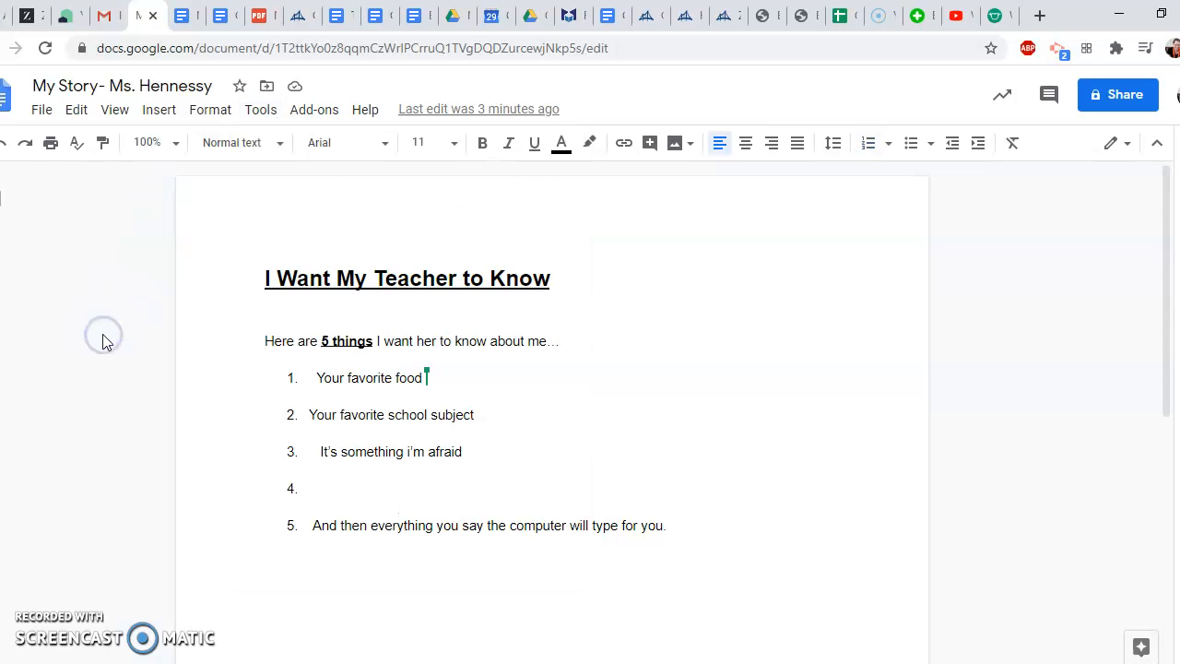